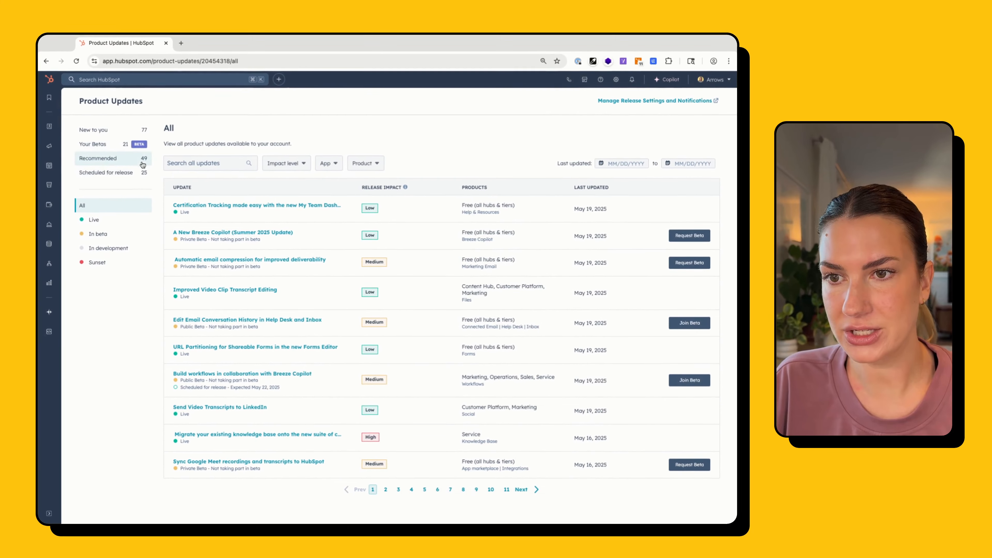
Search the product updates for "openai" and open the New OpenAI App for HubSpot update
{"action": "left_click", "coordinate": [200, 161]}
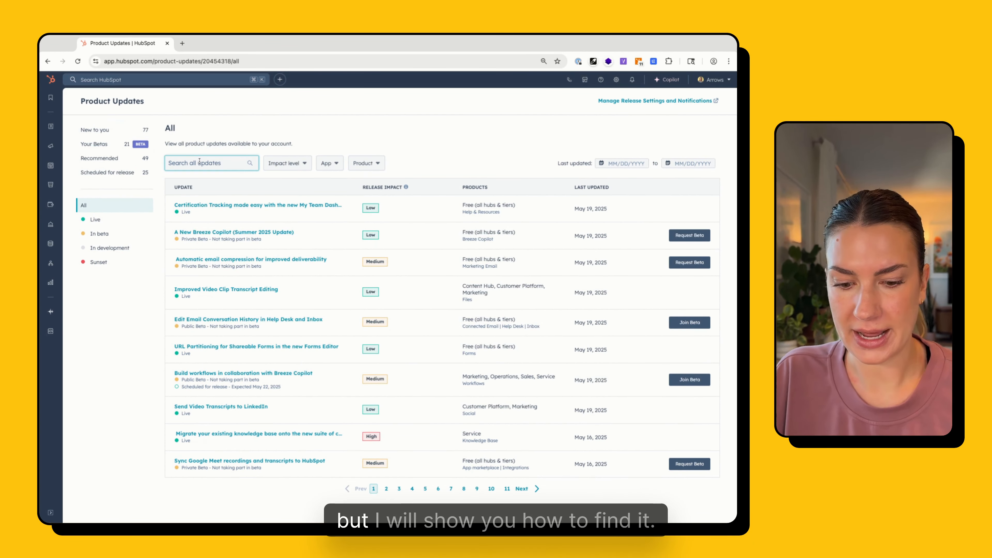
{"action": "type", "text": "openai"}
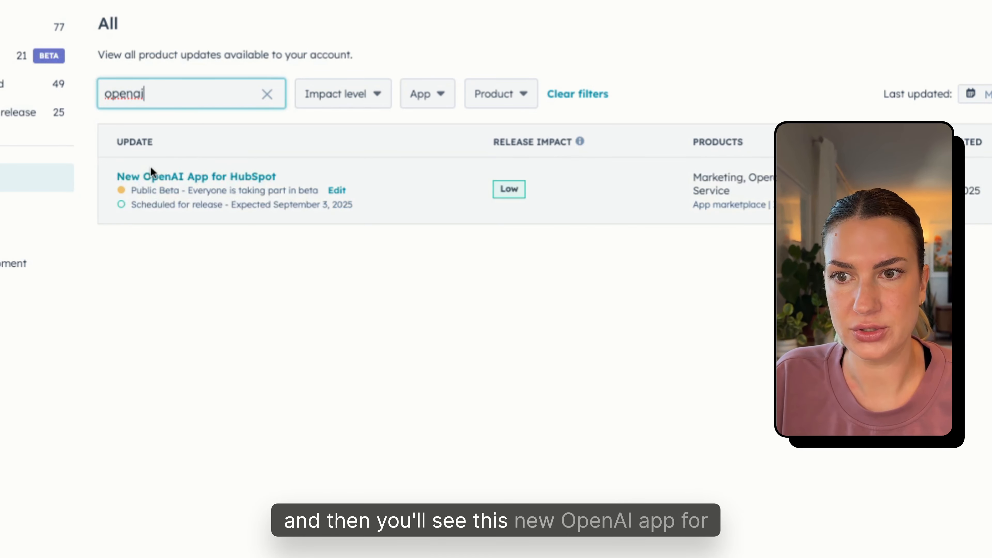
{"action": "left_click", "coordinate": [193, 177]}
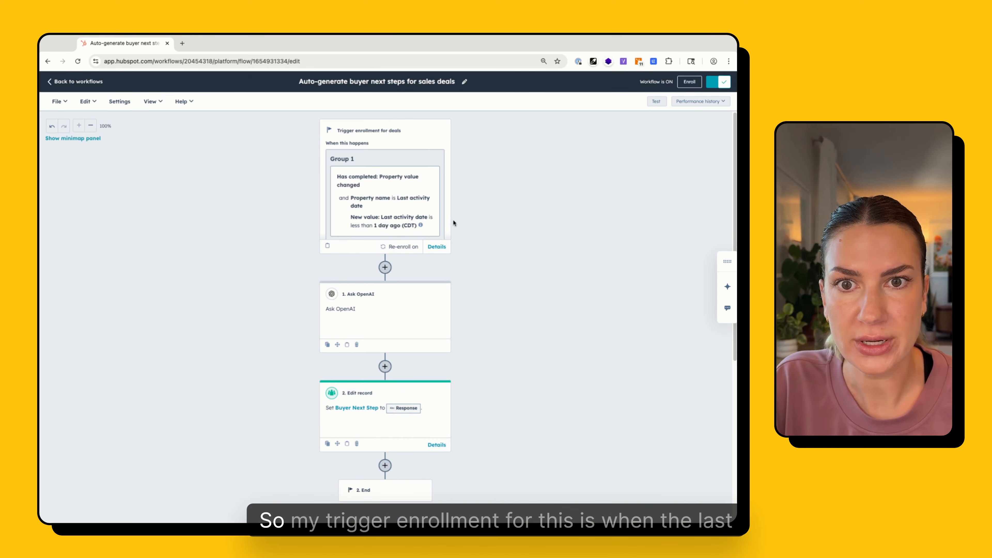
Review the workflow's deal enrollment trigger and read through the prompt message of the Ask OpenAI action
{"action": "left_click", "coordinate": [390, 161]}
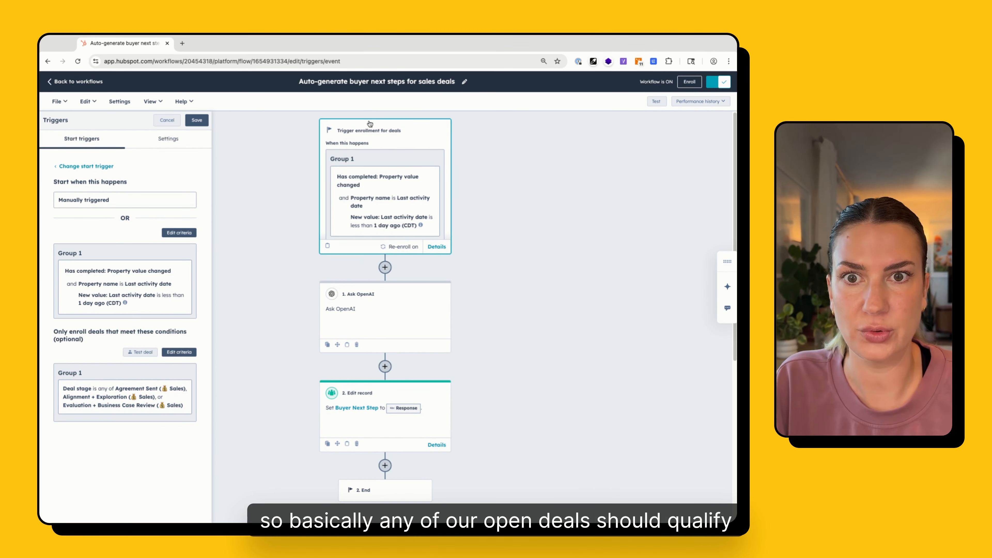
{"action": "left_click", "coordinate": [411, 315]}
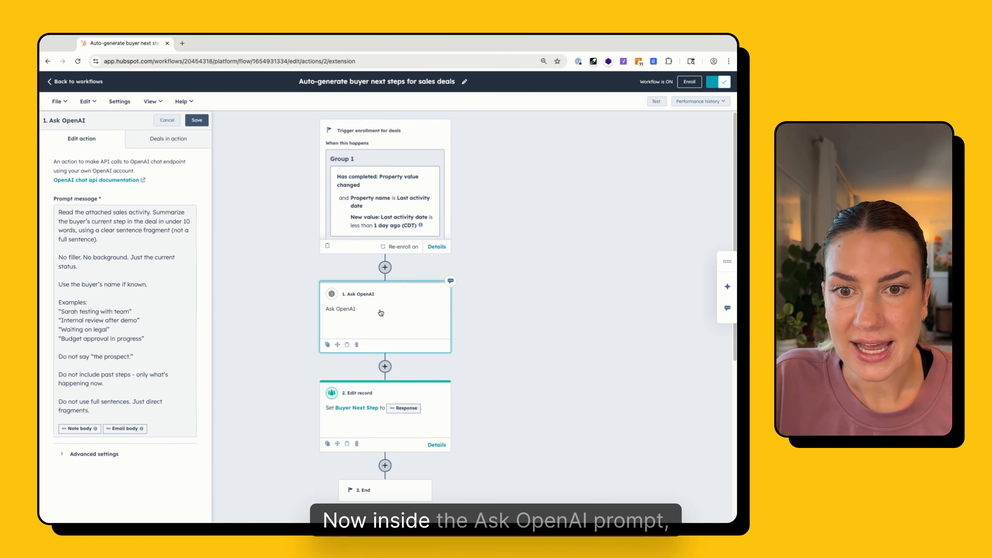
{"action": "left_click", "coordinate": [58, 214]}
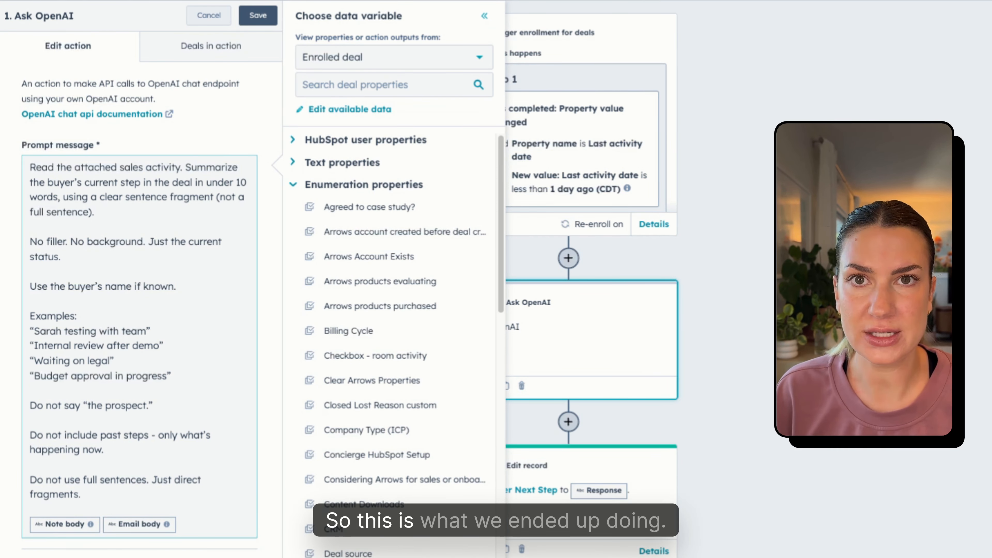
{"action": "left_click_drag", "start_coordinate": [30, 167], "coordinate": [216, 168]}
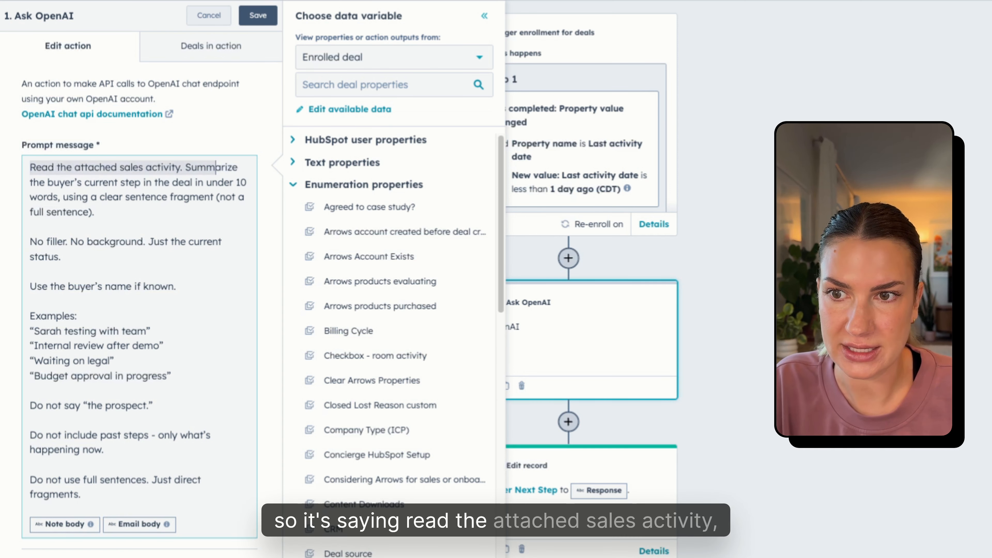
{"action": "left_click", "coordinate": [216, 167]}
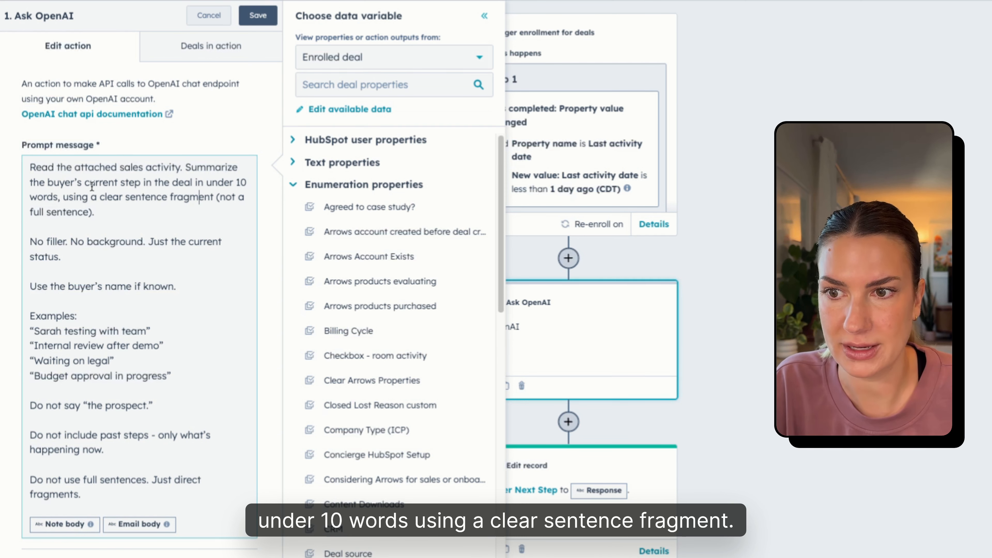
{"action": "left_click_drag", "start_coordinate": [36, 317], "coordinate": [153, 405]}
{"action": "left_click", "coordinate": [105, 450]}
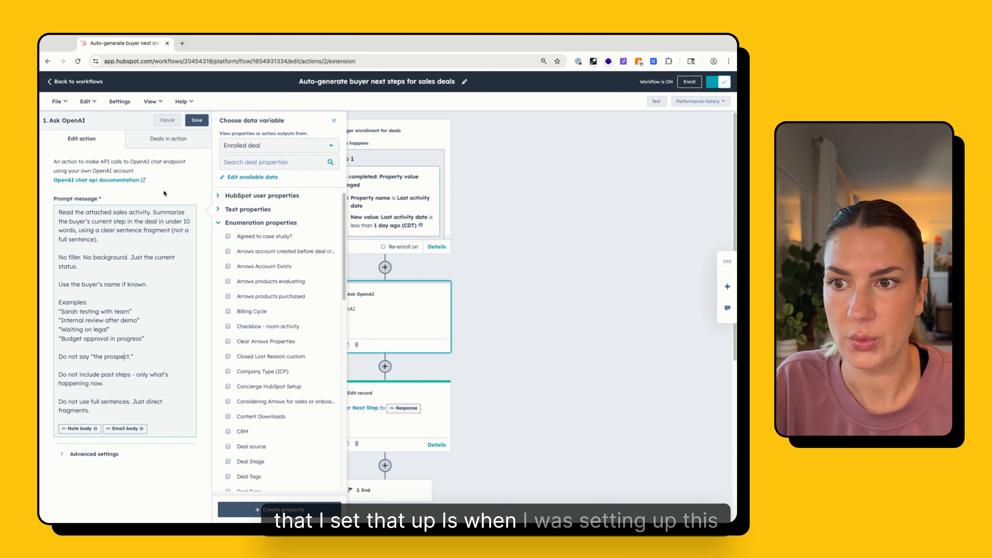
Open the prompt's available data and try a new Task record source, filtered by "If associated to the enrolled deal"
{"action": "left_click", "coordinate": [247, 177]}
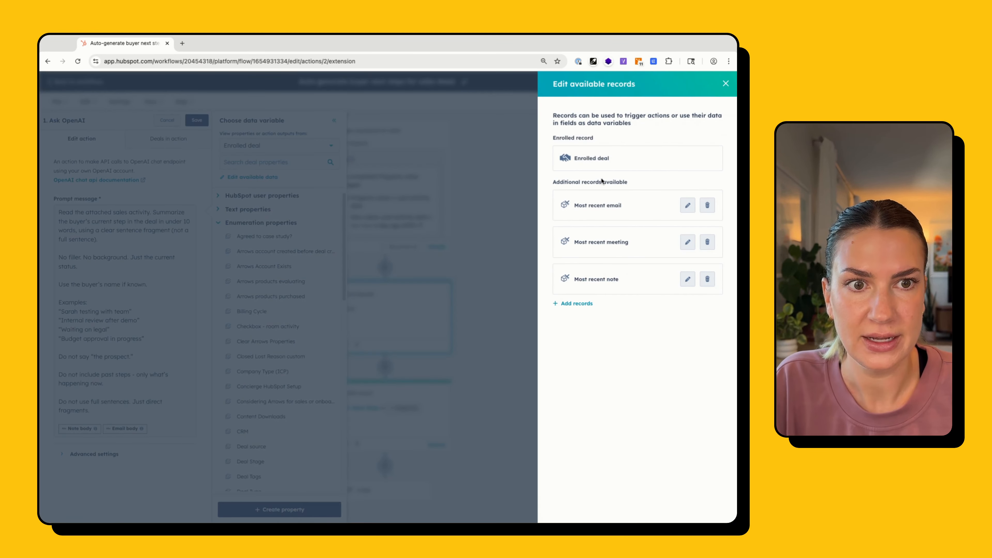
{"action": "left_click", "coordinate": [582, 304]}
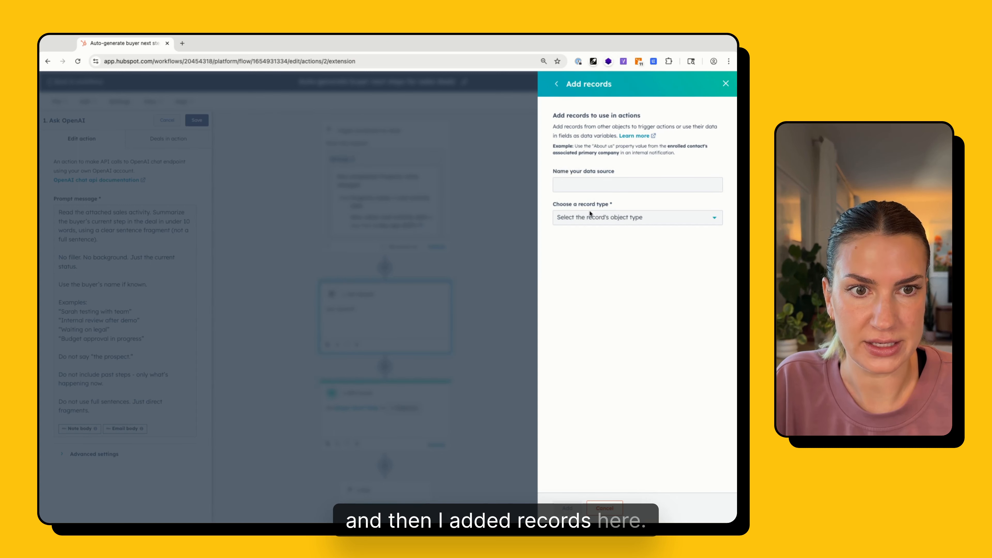
{"action": "left_click", "coordinate": [604, 221]}
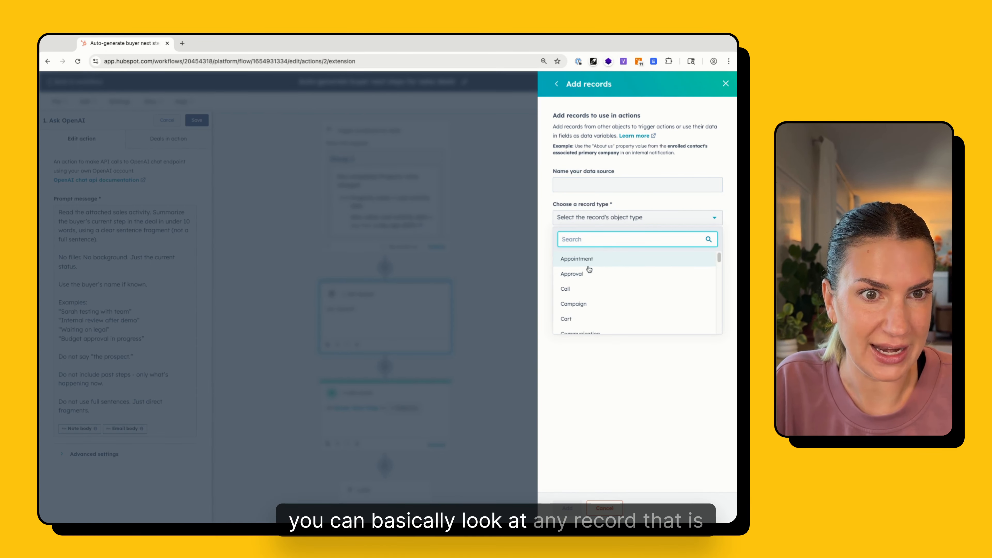
{"action": "scroll", "coordinate": [592, 278], "scroll_direction": "down", "scroll_amount": 6}
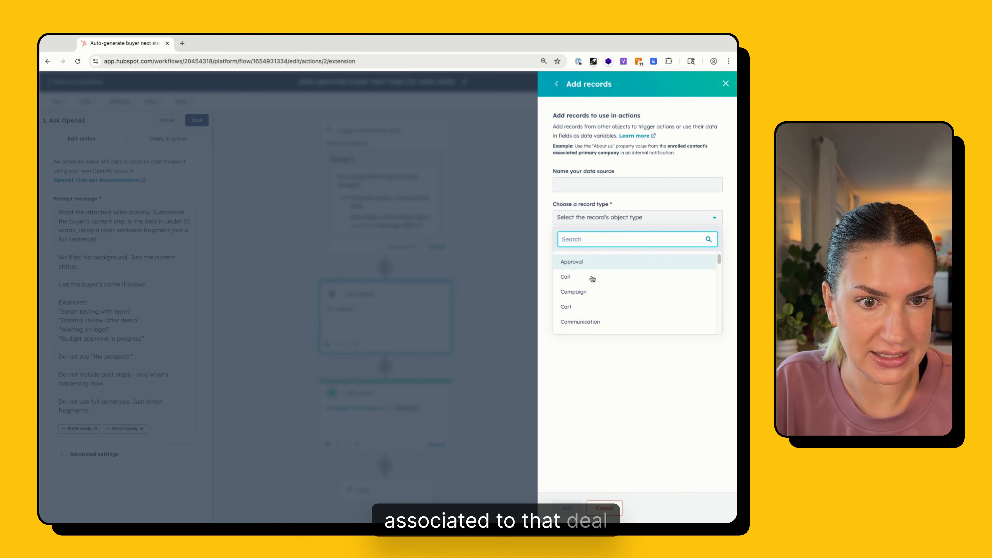
{"action": "scroll", "coordinate": [593, 289], "scroll_direction": "down", "scroll_amount": 5}
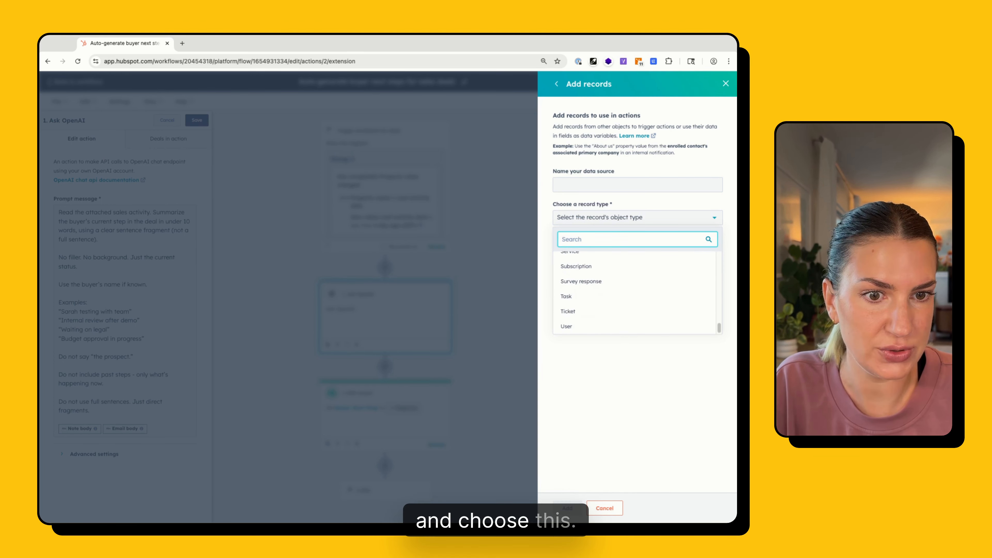
{"action": "left_click", "coordinate": [584, 298]}
{"action": "left_click", "coordinate": [586, 253]}
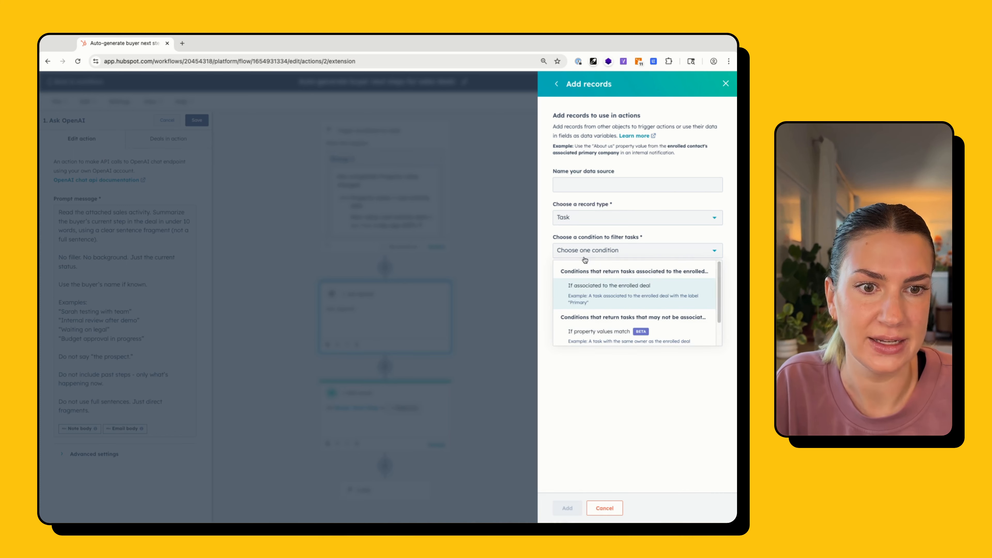
{"action": "left_click", "coordinate": [625, 284]}
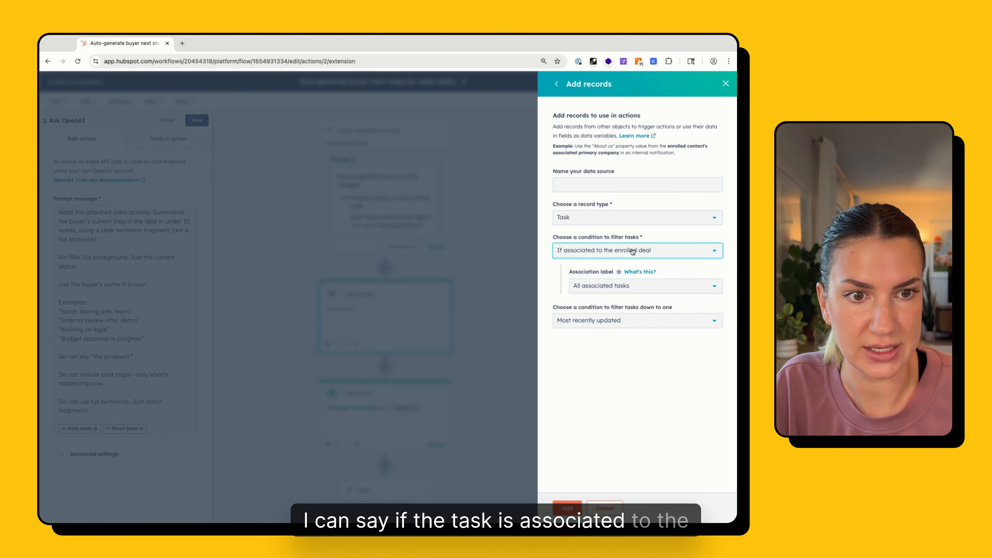
Look through the conditions that filter tasks down to one, and return to the available records without adding the Task source
{"action": "left_click", "coordinate": [605, 325]}
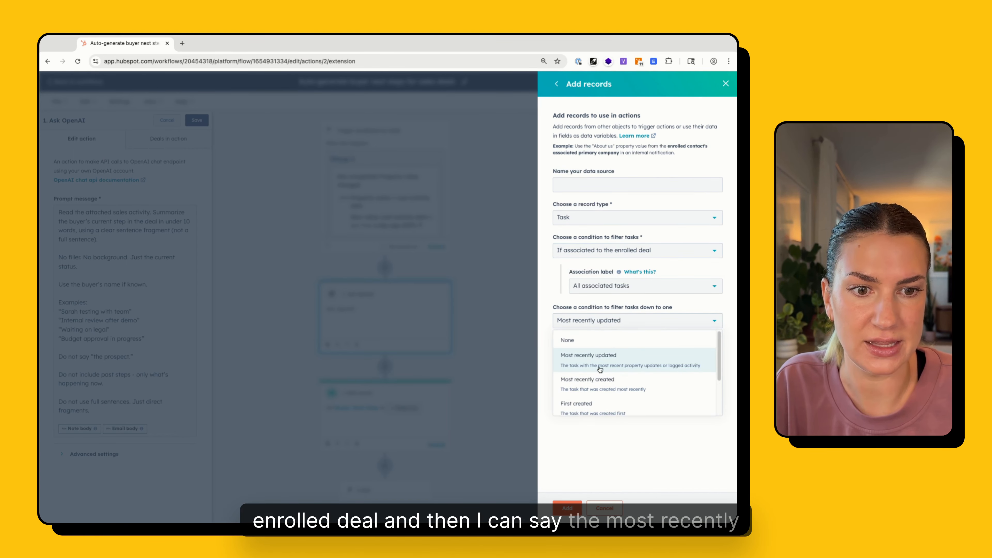
{"action": "scroll", "coordinate": [606, 358], "scroll_direction": "down", "scroll_amount": 1}
{"action": "scroll", "coordinate": [605, 358], "scroll_direction": "down", "scroll_amount": 2}
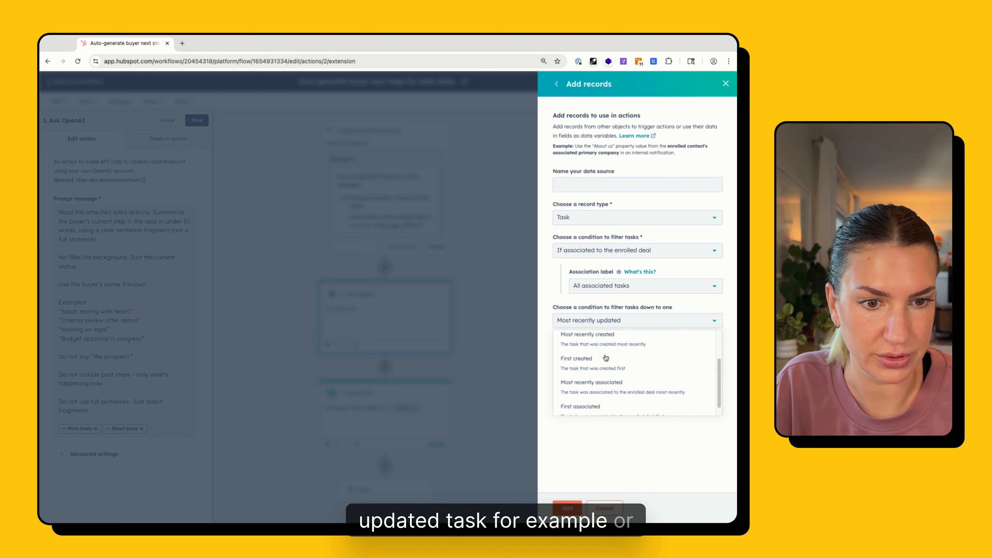
{"action": "scroll", "coordinate": [609, 358], "scroll_direction": "up", "scroll_amount": 3}
{"action": "left_click", "coordinate": [666, 484]}
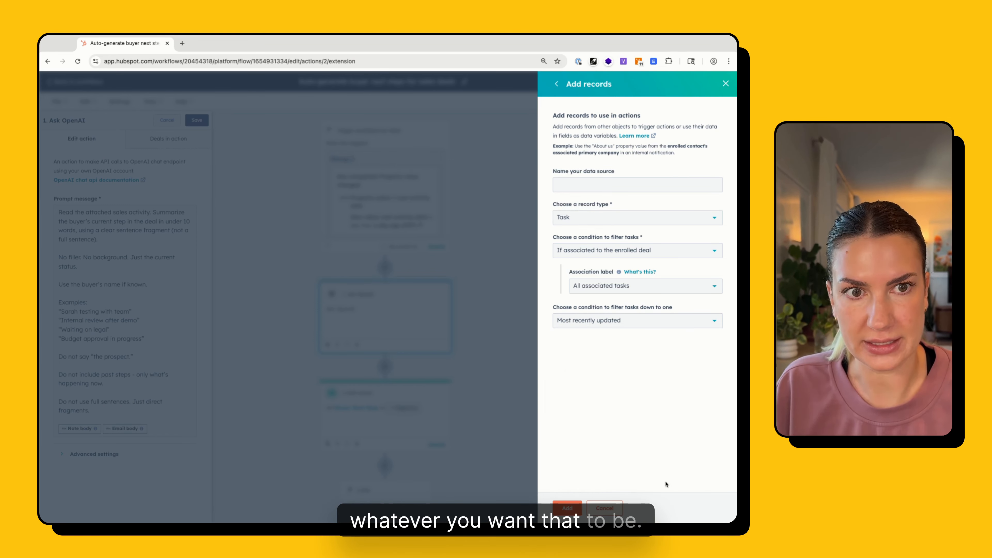
{"action": "left_click", "coordinate": [553, 84]}
Review the additional records available to the workflow and close the available records list
{"action": "triple_click", "coordinate": [554, 181]}
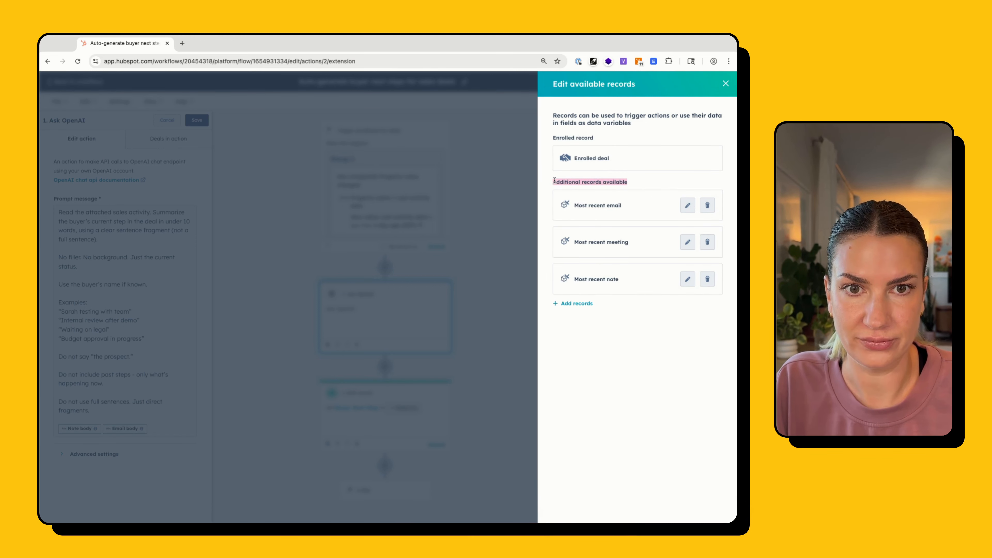
{"action": "left_click", "coordinate": [554, 181]}
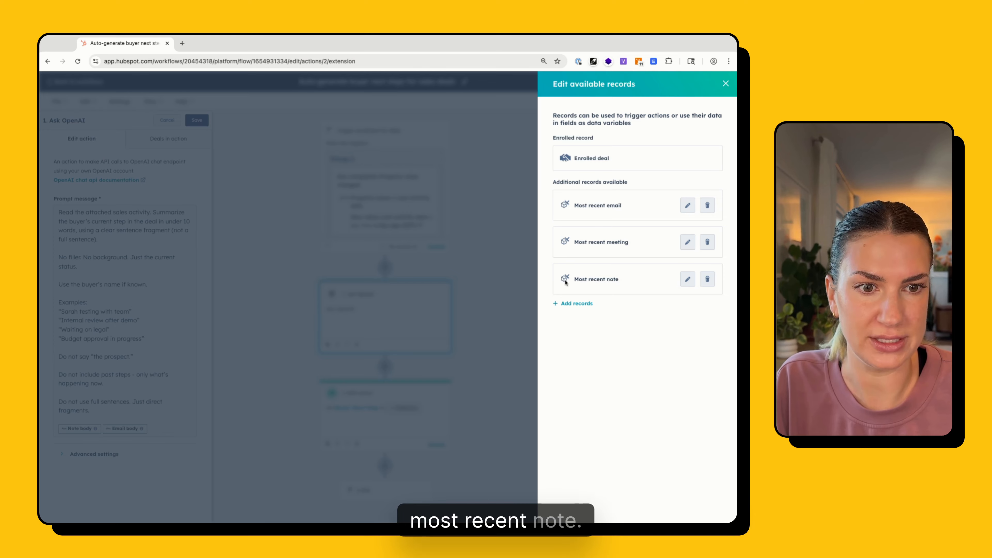
{"action": "left_click", "coordinate": [725, 84]}
Examine the prompt's sales activity instruction together with the Note body and Email body variables it references
{"action": "left_click", "coordinate": [157, 381]}
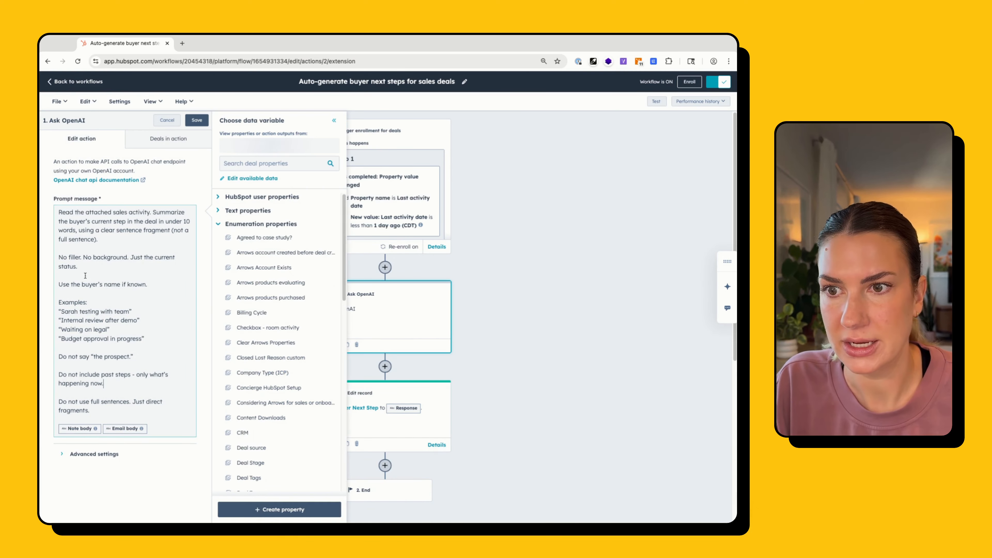
{"action": "left_click_drag", "start_coordinate": [58, 212], "coordinate": [152, 212]}
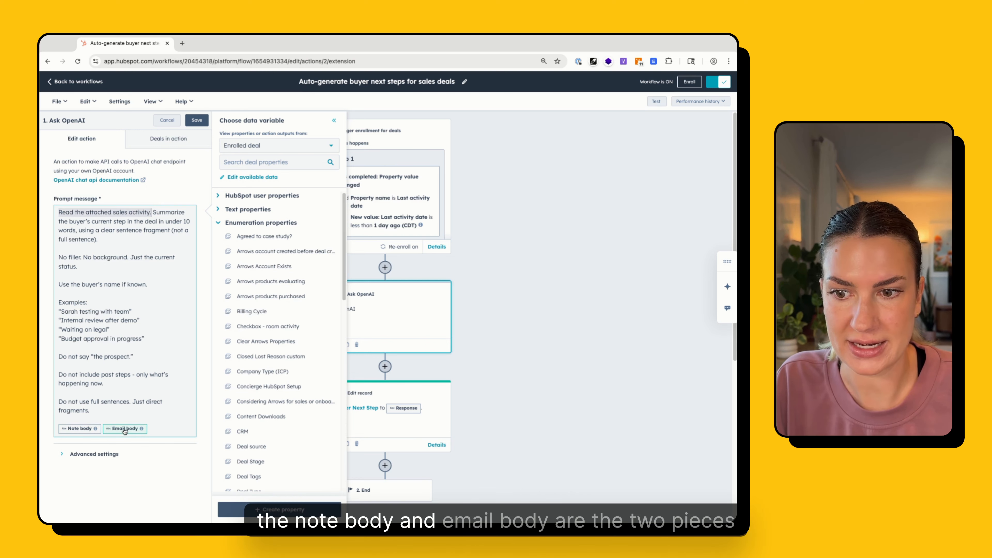
{"action": "left_click", "coordinate": [155, 430]}
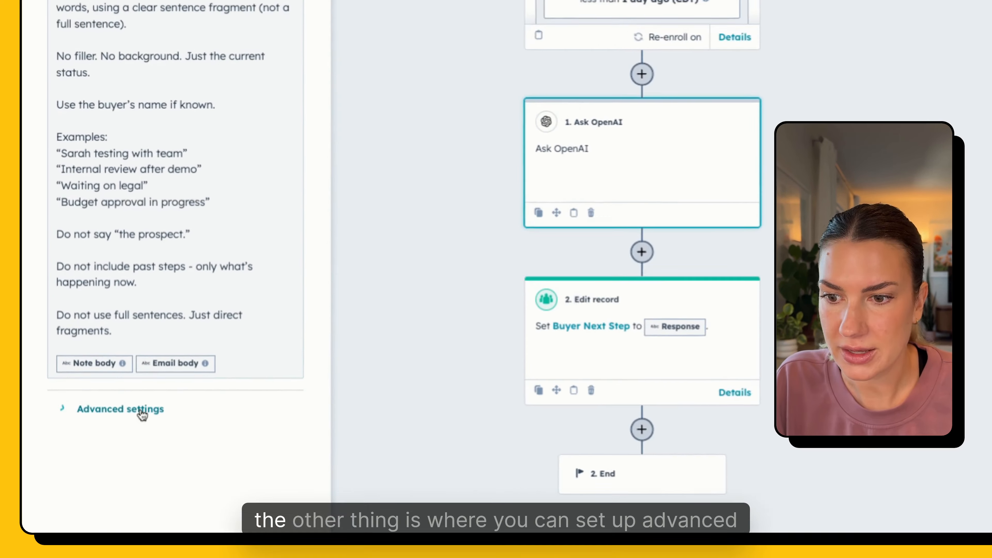
Expand the Ask OpenAI action's advanced settings and look through the available models, keeping gpt-4o
{"action": "left_click", "coordinate": [92, 453]}
{"action": "scroll", "coordinate": [102, 459], "scroll_direction": "down", "scroll_amount": 3}
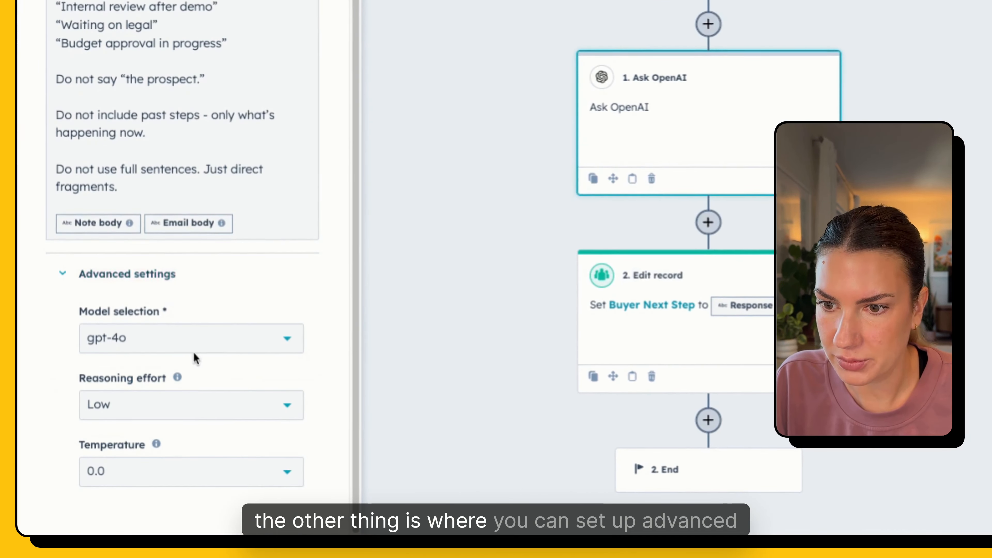
{"action": "left_click", "coordinate": [122, 337]}
{"action": "scroll", "coordinate": [175, 241], "scroll_direction": "down", "scroll_amount": 10}
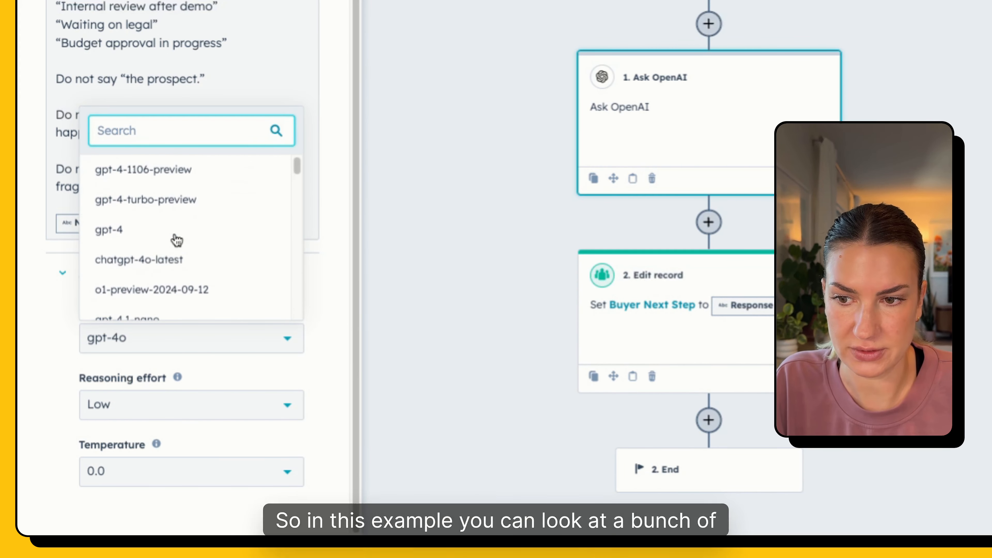
{"action": "left_click", "coordinate": [90, 355]}
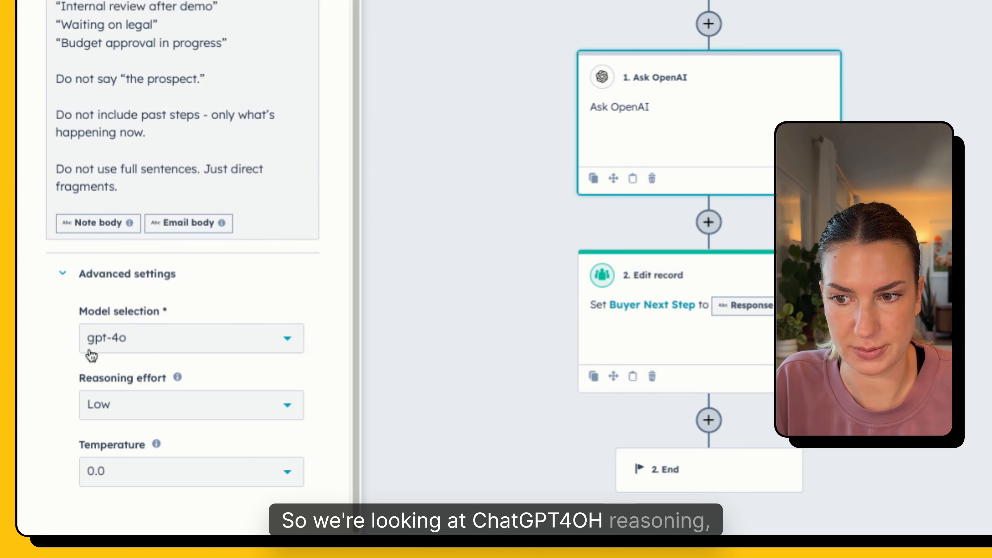
Review the Reasoning effort options, keeping Low, and check the Temperature setting with its explanation
{"action": "left_click", "coordinate": [191, 400]}
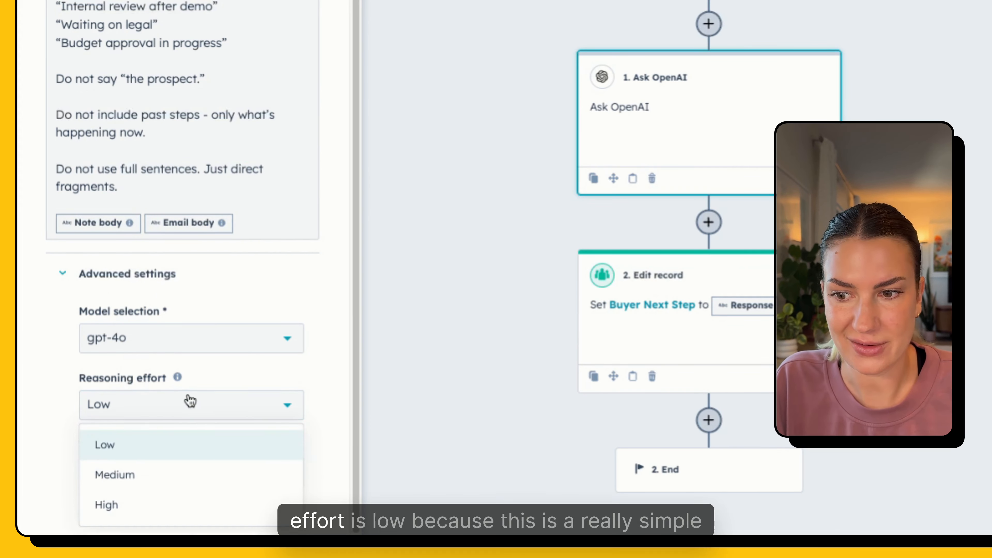
{"action": "left_click", "coordinate": [133, 451]}
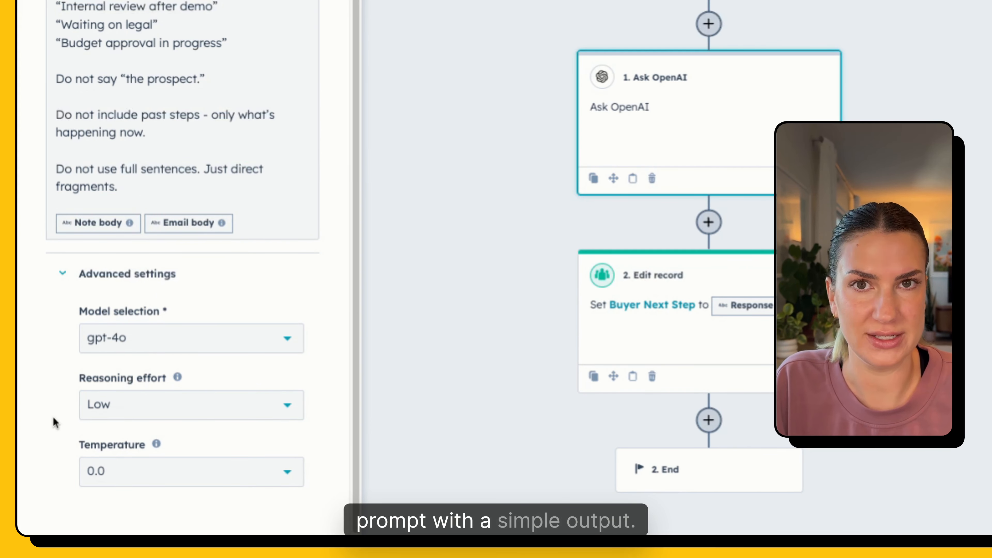
{"action": "left_click", "coordinate": [97, 472]}
{"action": "left_click", "coordinate": [44, 471]}
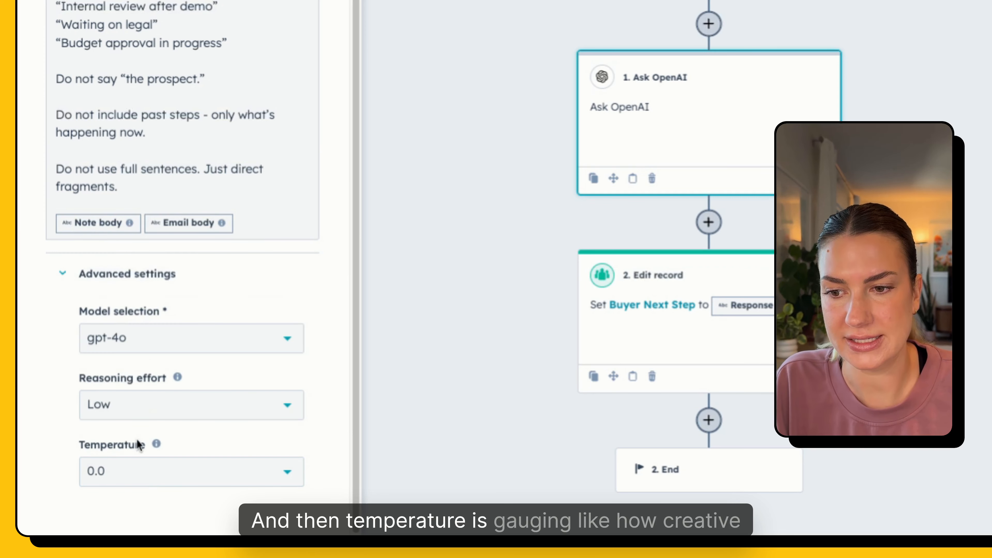
{"action": "mouse_move", "coordinate": [156, 445]}
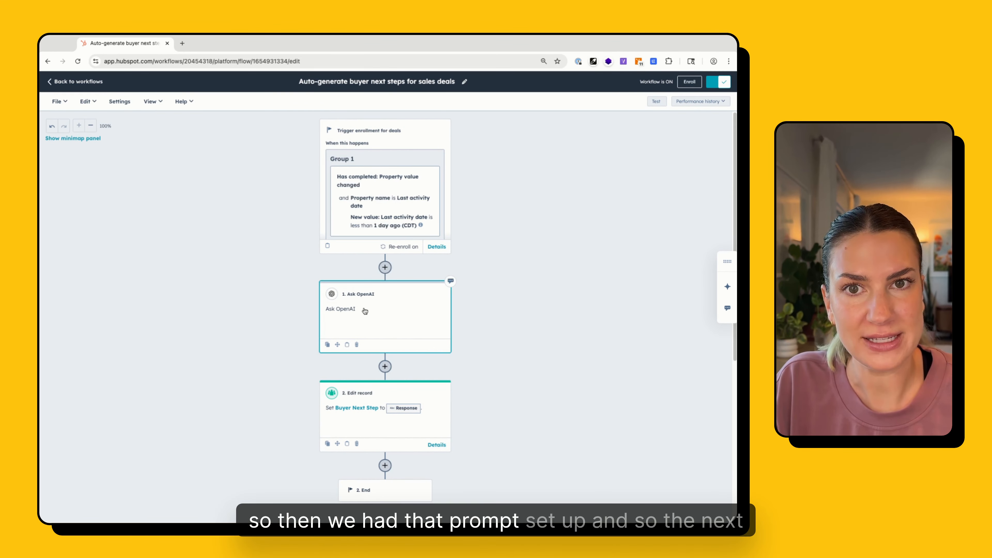
Open the Edit record action and examine the Response variable used as the value for Buyer Next Step
{"action": "left_click", "coordinate": [359, 425]}
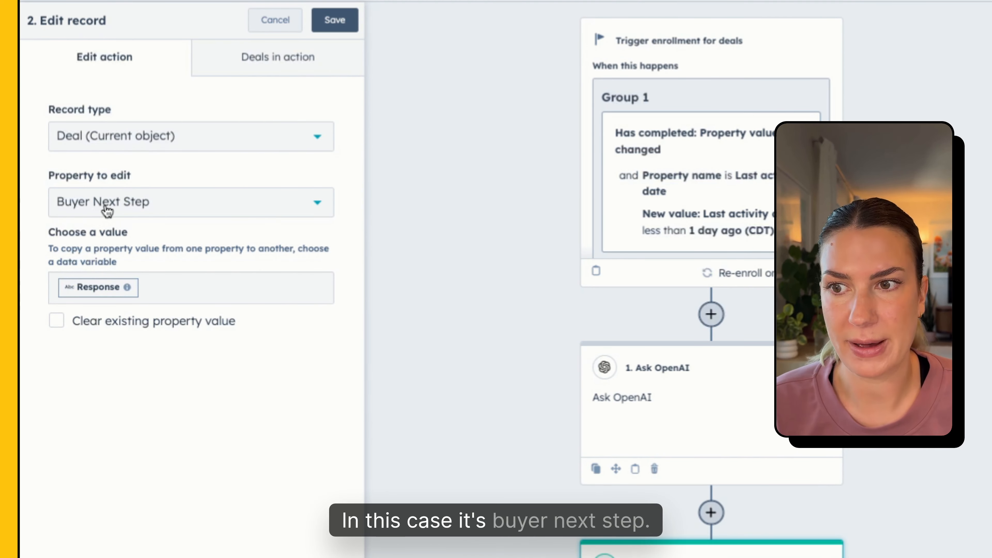
{"action": "left_click", "coordinate": [174, 288]}
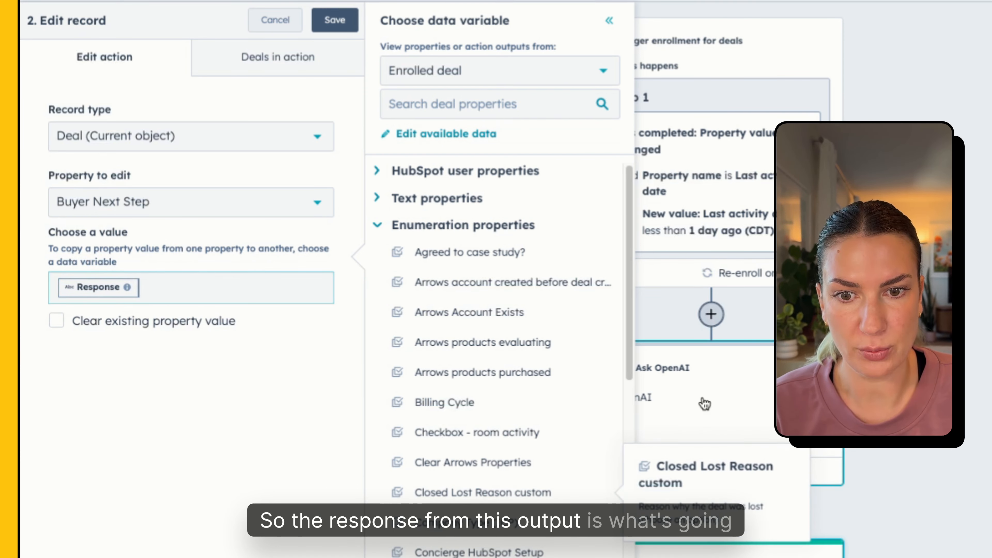
{"action": "left_click", "coordinate": [142, 460]}
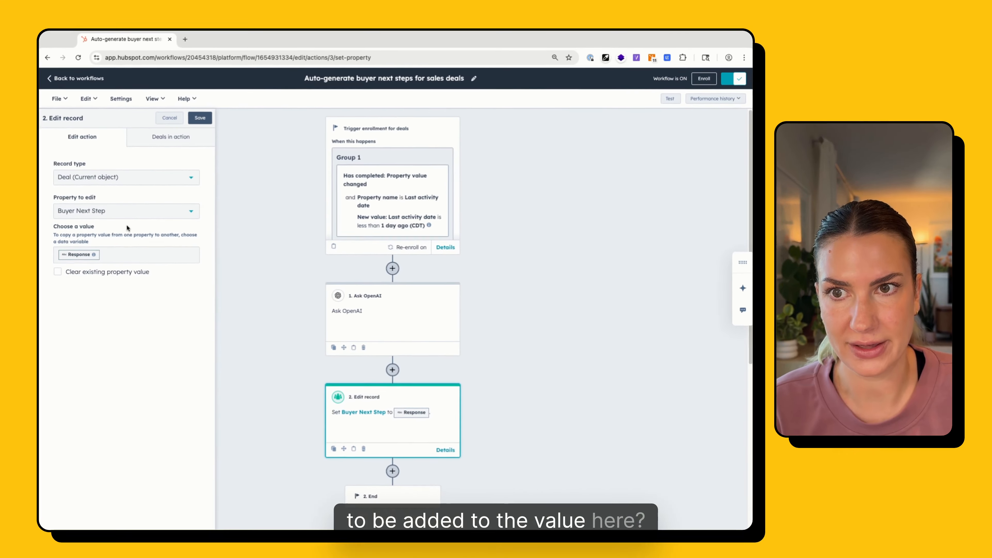